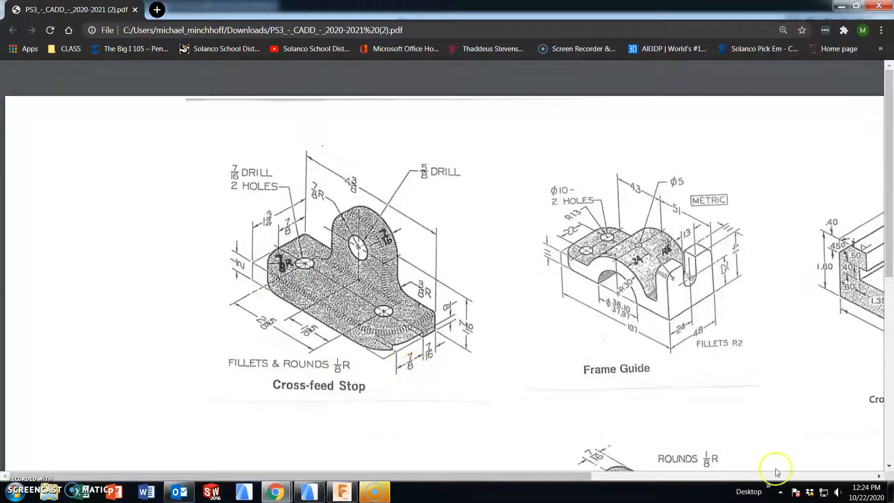
# Examine the dimensions and notes of the Cross-feed Stop and Frame Guide drawings in the PDF.
pyautogui.click(855, 412)
pyautogui.click(856, 412)
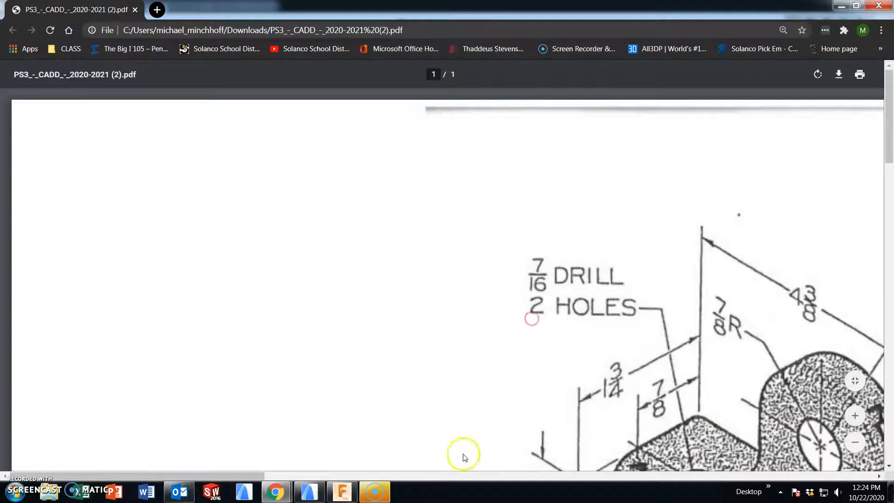
pyautogui.moveTo(235, 475)
pyautogui.mouseDown()
pyautogui.moveTo(488, 475)
pyautogui.moveTo(349, 475)
pyautogui.mouseUp()
pyautogui.scroll(-4, 294, 405)
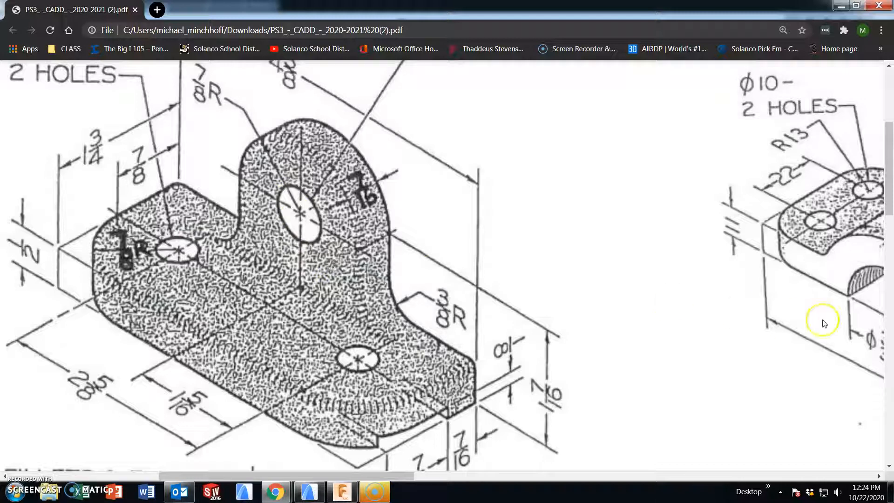
pyautogui.moveTo(373, 478); pyautogui.dragTo(485, 477)
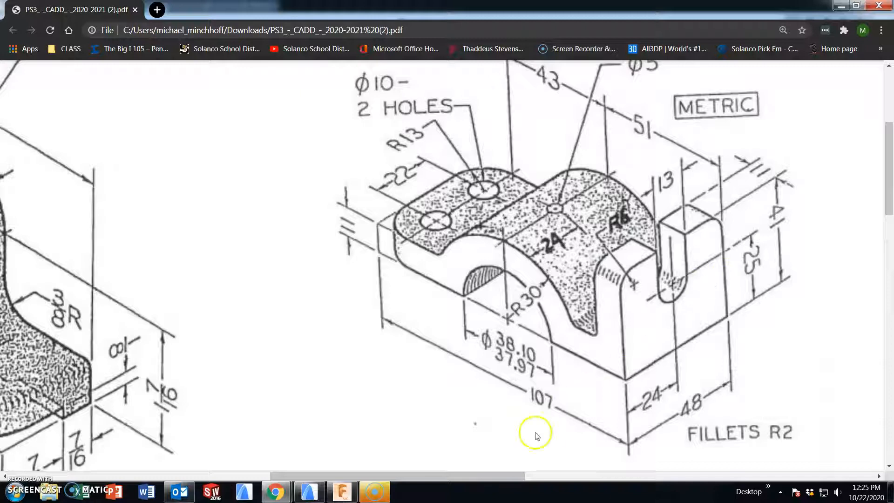
pyautogui.moveTo(505, 476)
pyautogui.mouseDown()
pyautogui.moveTo(346, 476)
pyautogui.moveTo(386, 476)
pyautogui.mouseUp()
pyautogui.scroll(-1, 476, 354)
pyautogui.scroll(2, 476, 354)
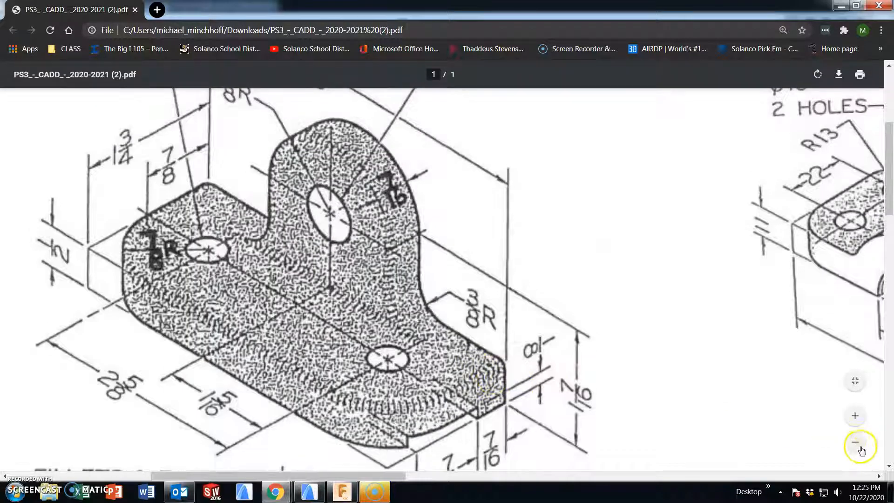
pyautogui.click(857, 445)
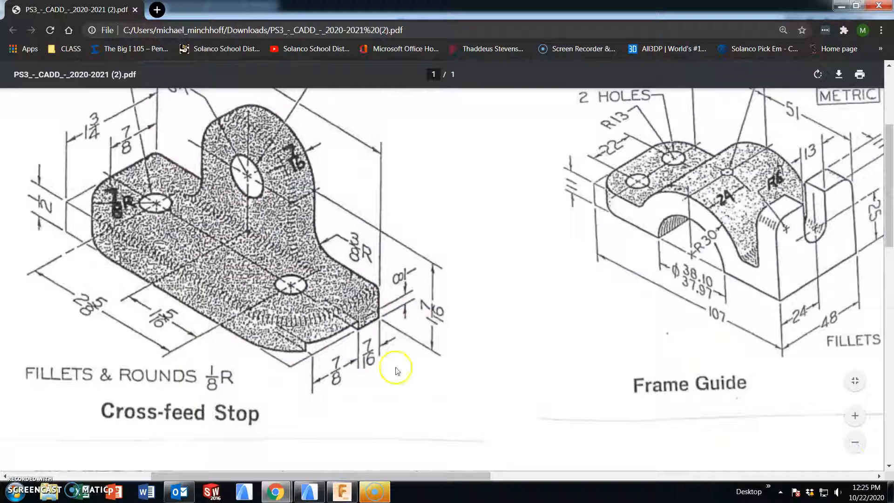
pyautogui.click(854, 444)
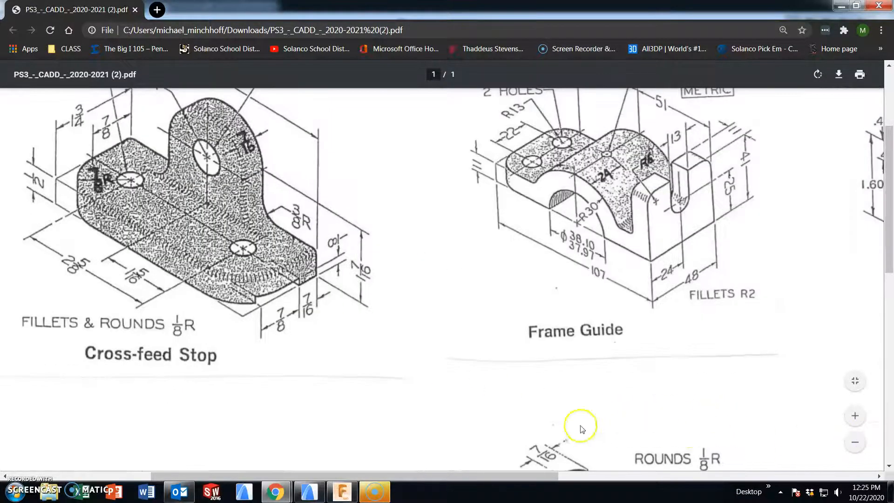
pyautogui.moveTo(523, 475); pyautogui.dragTo(472, 476)
pyautogui.scroll(2, 444, 440)
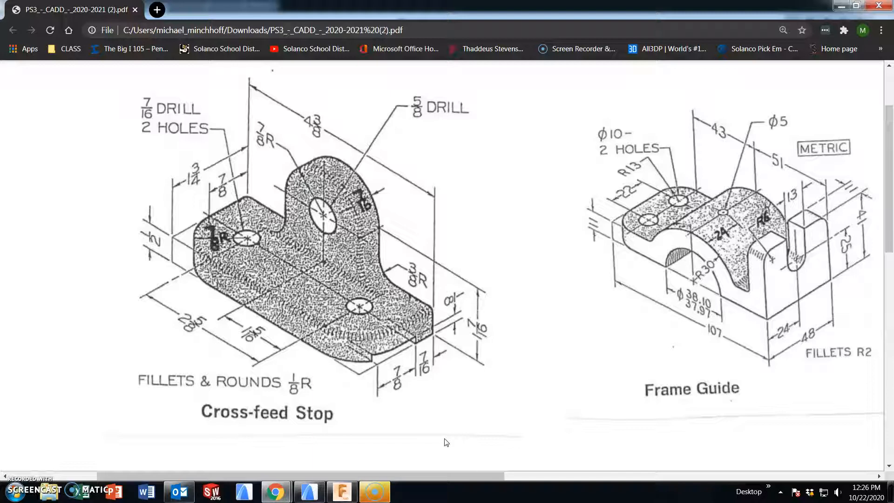
pyautogui.click(369, 385)
# Switch to the CROSS FEED STOP model in Fusion 360 and review the available material and appearance commands.
pyautogui.click(343, 491)
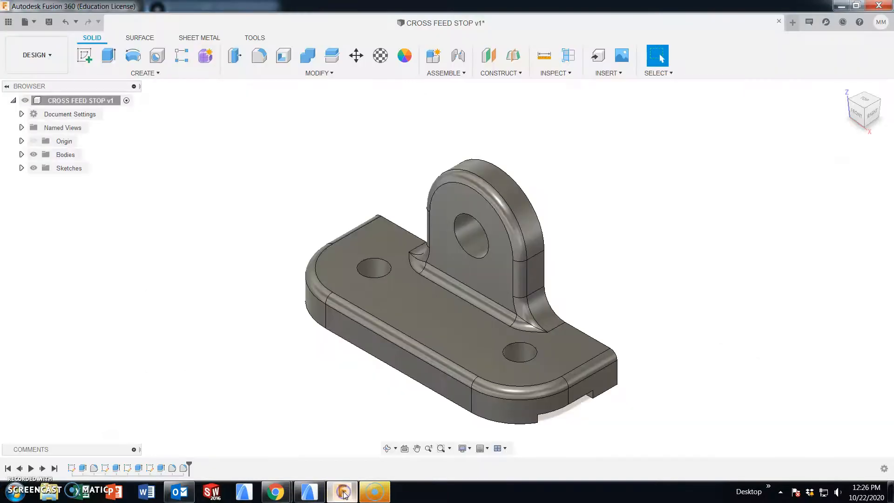
pyautogui.click(332, 74)
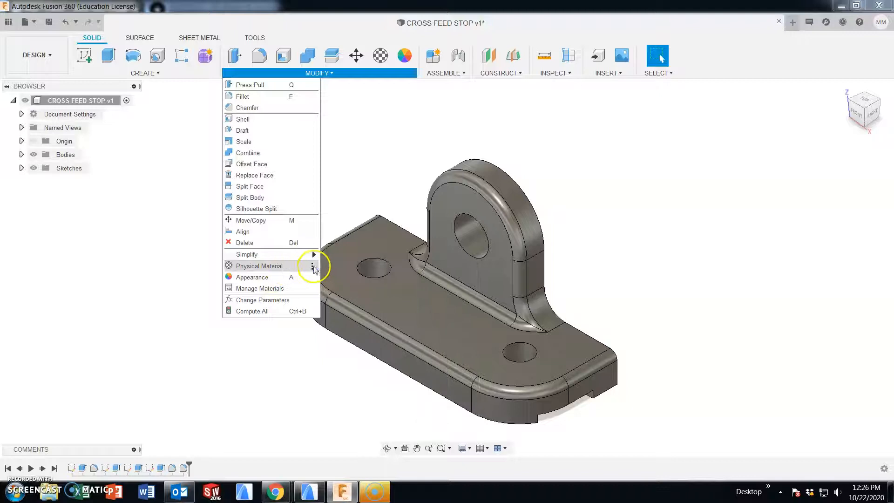
pyautogui.click(313, 267)
pyautogui.click(313, 277)
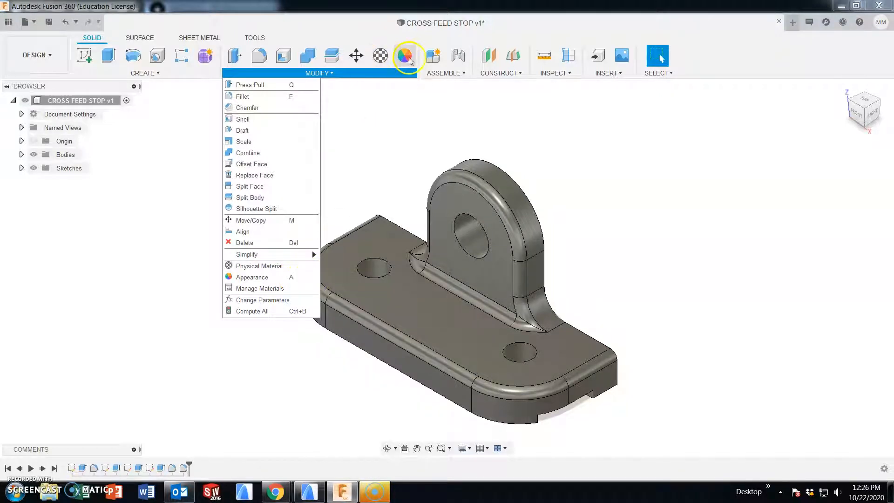
pyautogui.click(678, 194)
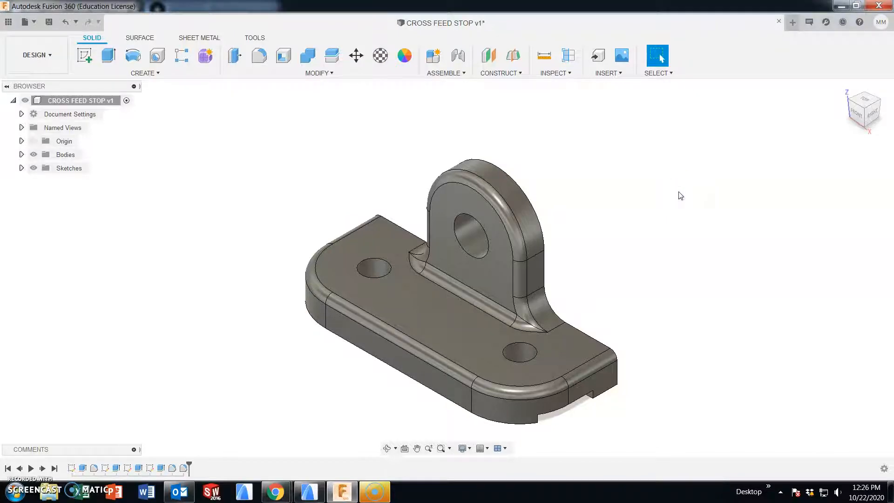
# Start the Physical Material command and expand the Metal category of the Fusion 360 Material Library.
pyautogui.click(380, 58)
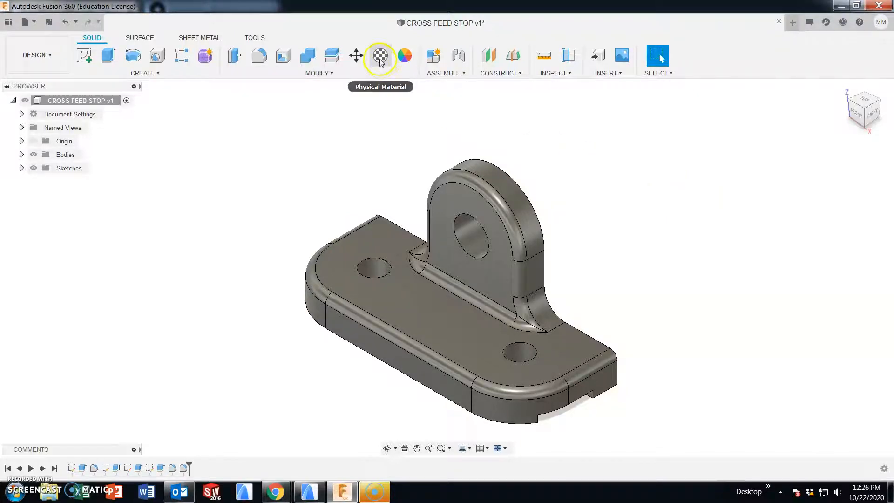
pyautogui.click(380, 63)
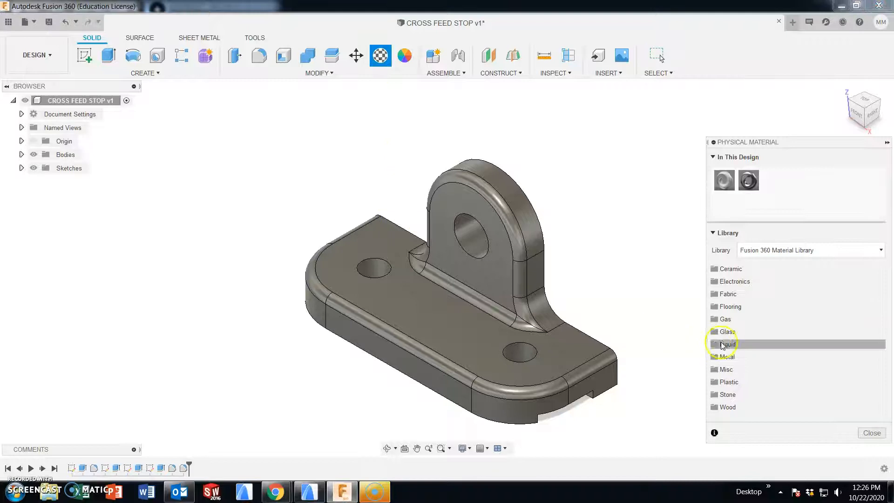
pyautogui.click(721, 345)
pyautogui.click(712, 332)
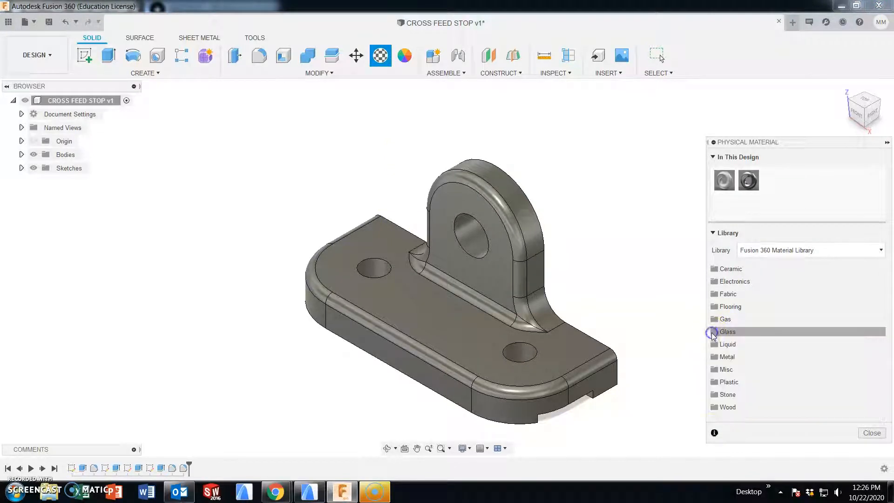
pyautogui.click(717, 358)
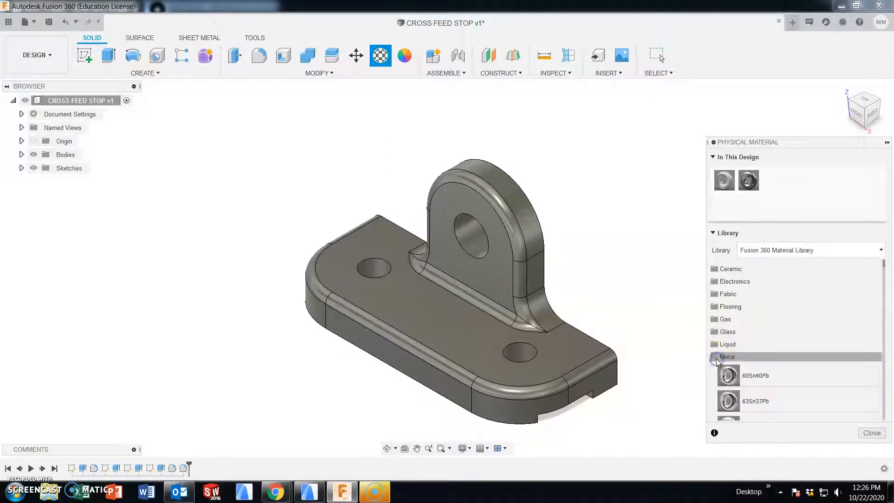
# Assign the Iron, Cast physical material to the cross feed stop body and close the material settings.
pyautogui.scroll(-8, 738, 382)
pyautogui.scroll(-10, 741, 381)
pyautogui.scroll(-12, 745, 378)
pyautogui.scroll(5, 747, 364)
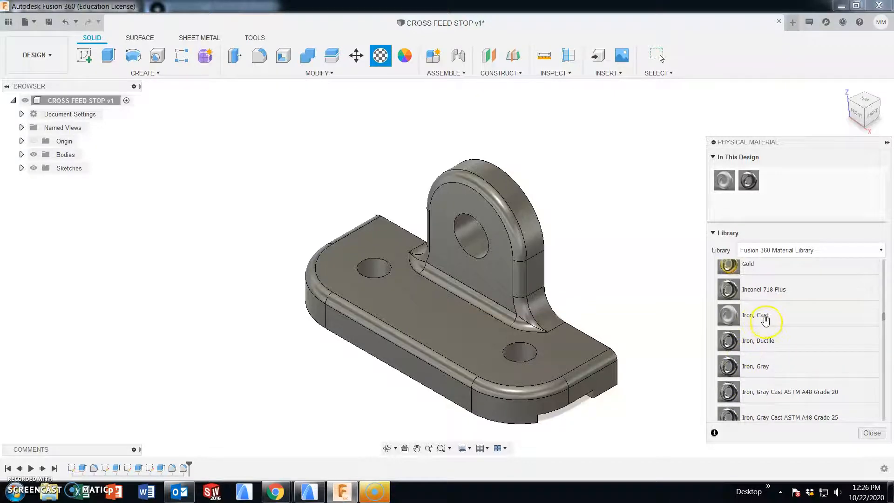
pyautogui.click(728, 315)
pyautogui.moveTo(728, 315); pyautogui.dragTo(487, 276)
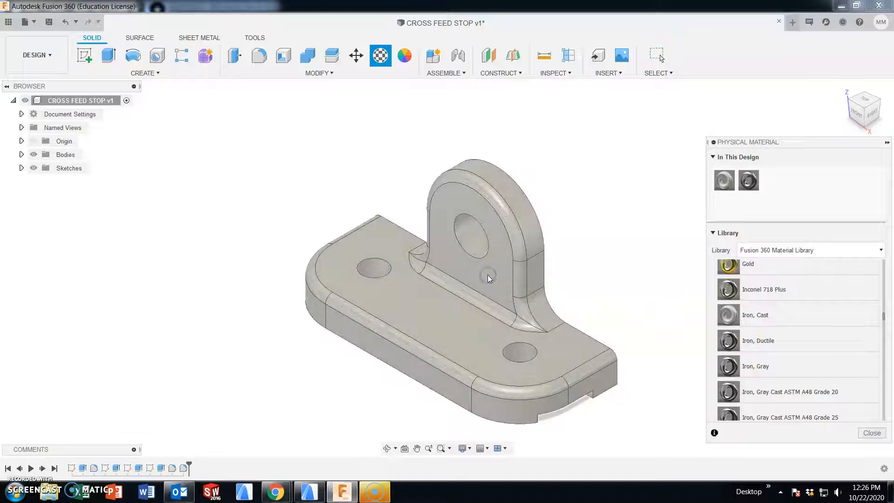
pyautogui.scroll(6, 512, 298)
pyautogui.scroll(2, 465, 225)
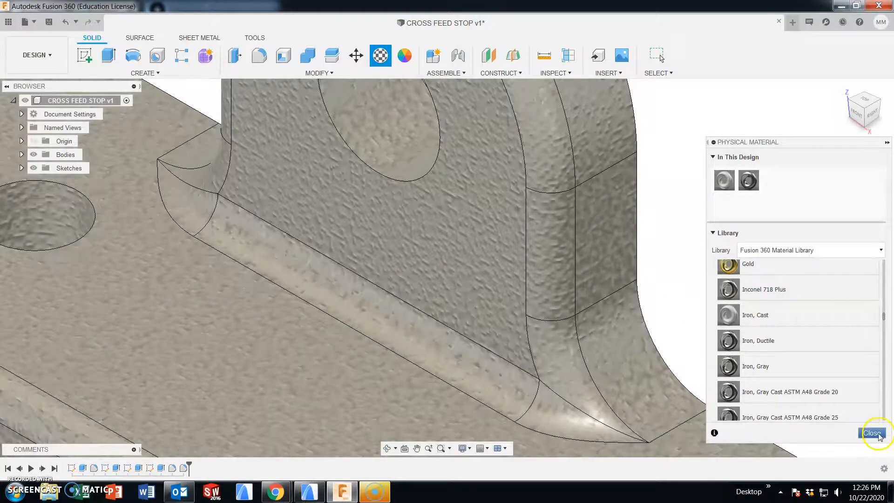
pyautogui.click(871, 432)
# Inspect the back face, underside and front edges of the cast iron part for surfaces needing a machined finish.
pyautogui.scroll(-2, 512, 346)
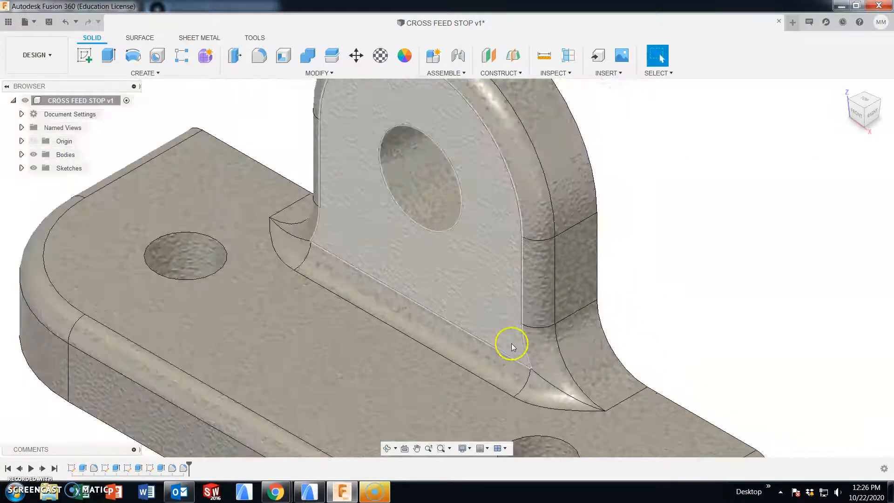
pyautogui.scroll(-4, 511, 346)
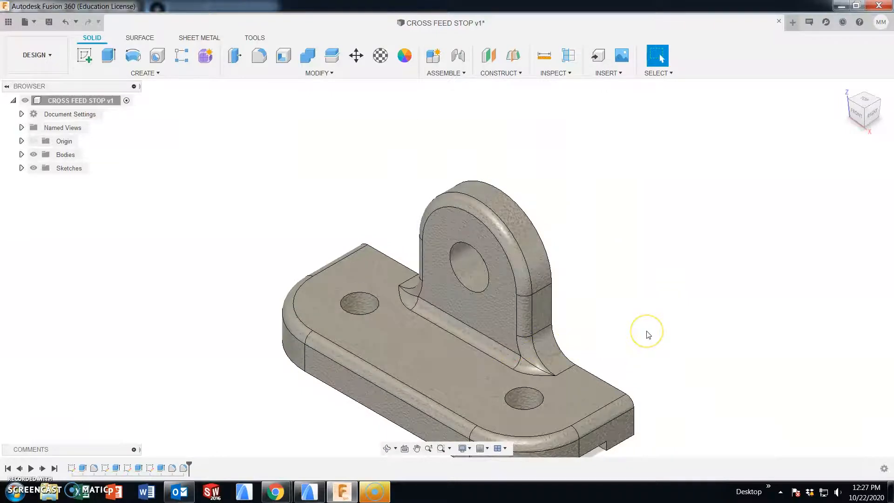
pyautogui.keyDown('shift'); pyautogui.moveTo(648, 334); pyautogui.dragTo(663, 370, button='middle'); pyautogui.keyUp('shift')
pyautogui.scroll(3, 702, 376)
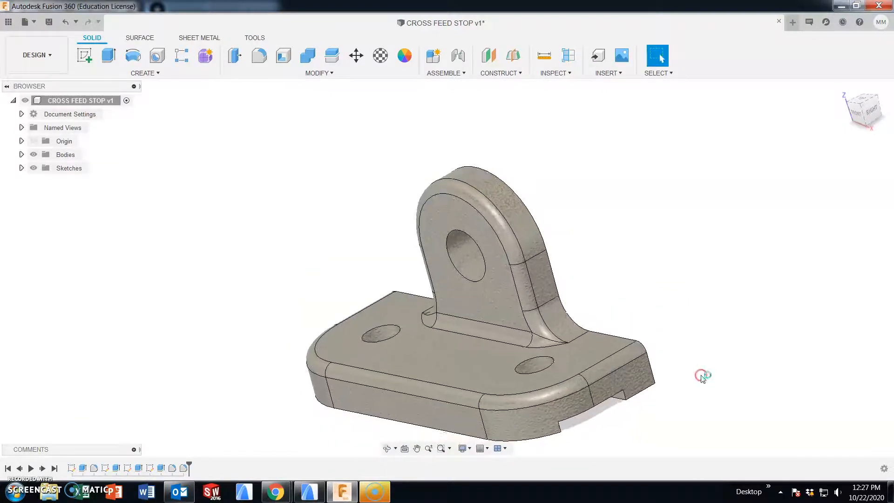
pyautogui.keyDown('shift'); pyautogui.moveTo(667, 335); pyautogui.dragTo(481, 181, button='middle'); pyautogui.keyUp('shift')
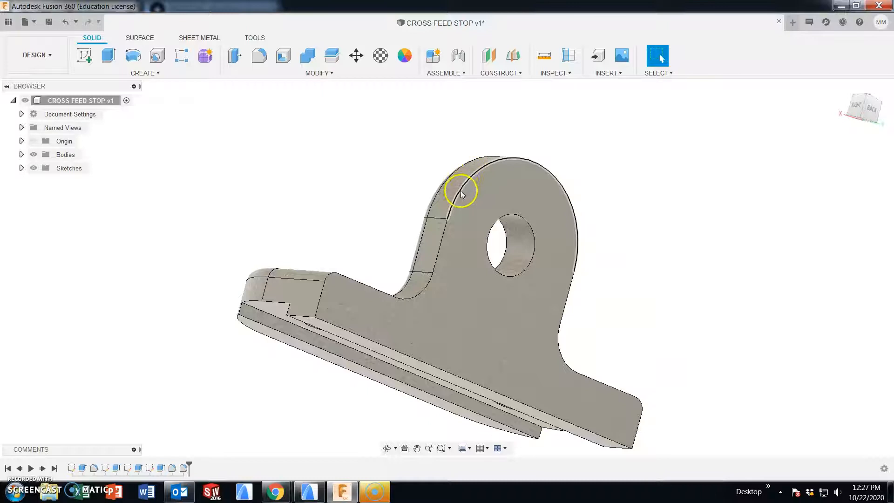
pyautogui.click(456, 323)
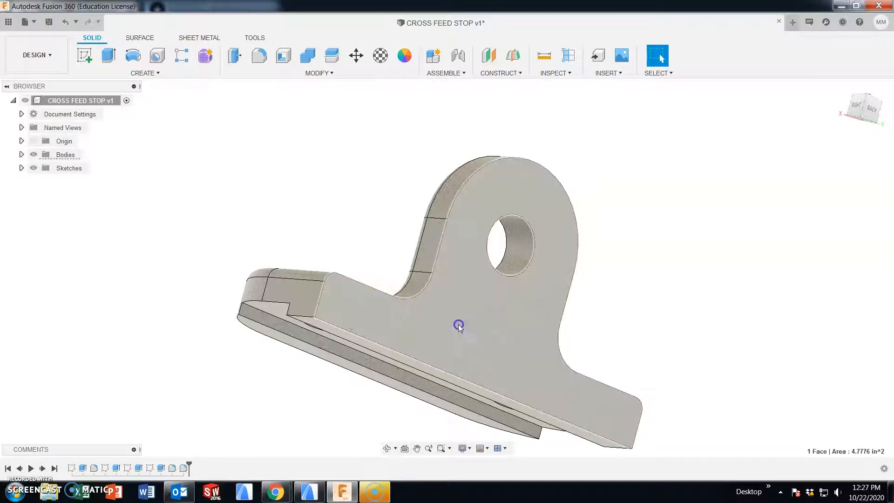
pyautogui.keyDown('shift'); pyautogui.moveTo(443, 371); pyautogui.dragTo(459, 343, button='middle'); pyautogui.keyUp('shift')
pyautogui.click(410, 293)
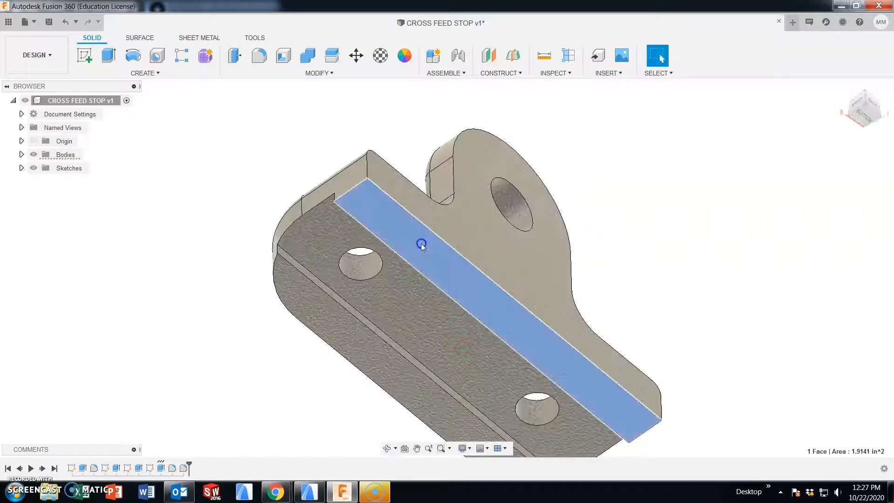
pyautogui.click(354, 340)
pyautogui.click(299, 265)
pyautogui.keyDown('shift'); pyautogui.moveTo(348, 305); pyautogui.dragTo(447, 354, button='middle'); pyautogui.keyUp('shift')
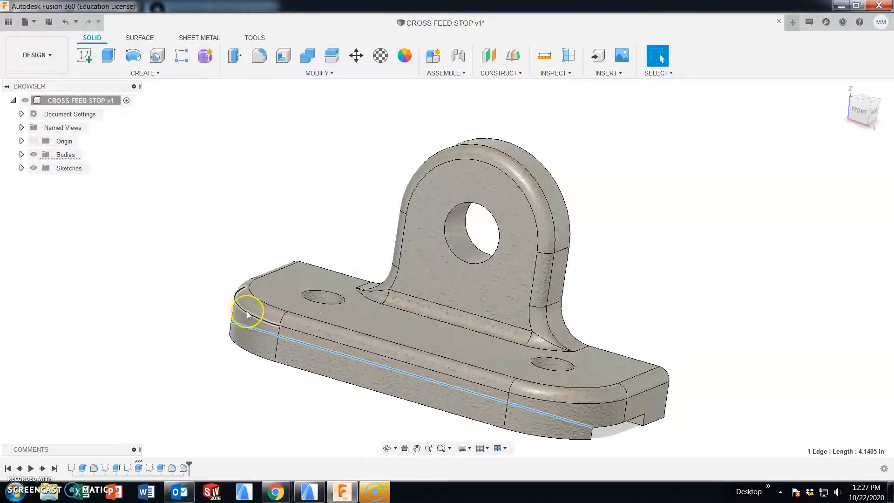
pyautogui.keyDown('shift'); pyautogui.moveTo(734, 343); pyautogui.dragTo(740, 376, button='middle'); pyautogui.keyUp('shift')
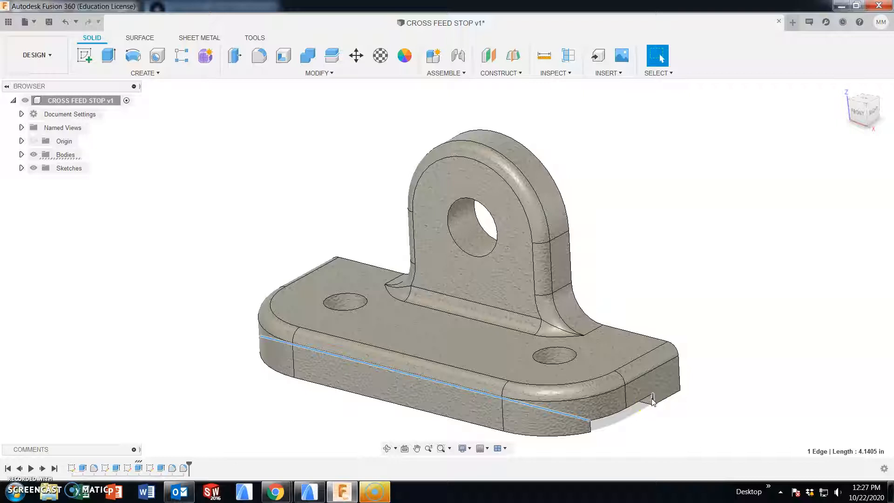
# Start the Appearance command and expand the Iron category under Metal in the Fusion 360 appearance library.
pyautogui.click(406, 58)
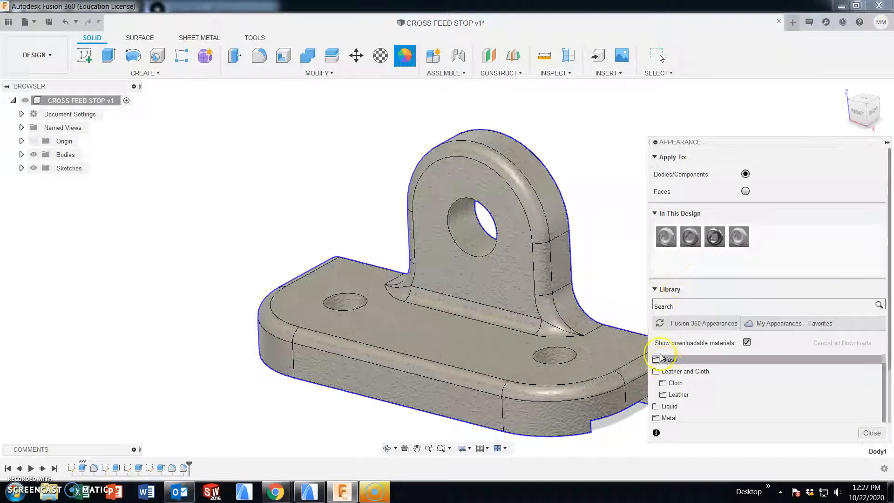
pyautogui.scroll(-3, 663, 367)
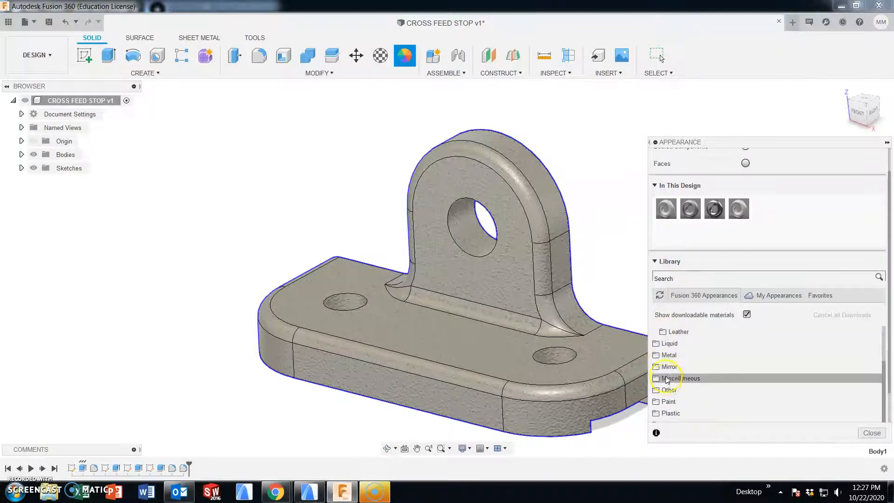
pyautogui.click(657, 355)
pyautogui.scroll(-5, 675, 375)
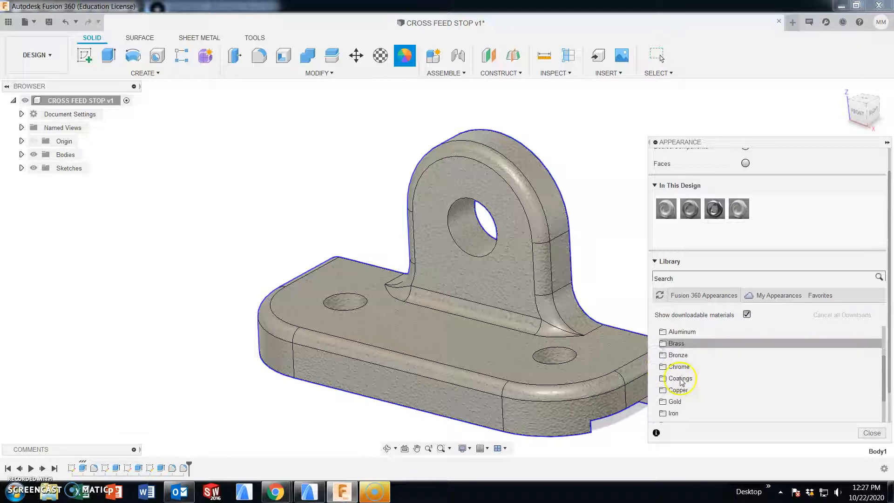
pyautogui.scroll(-7, 665, 375)
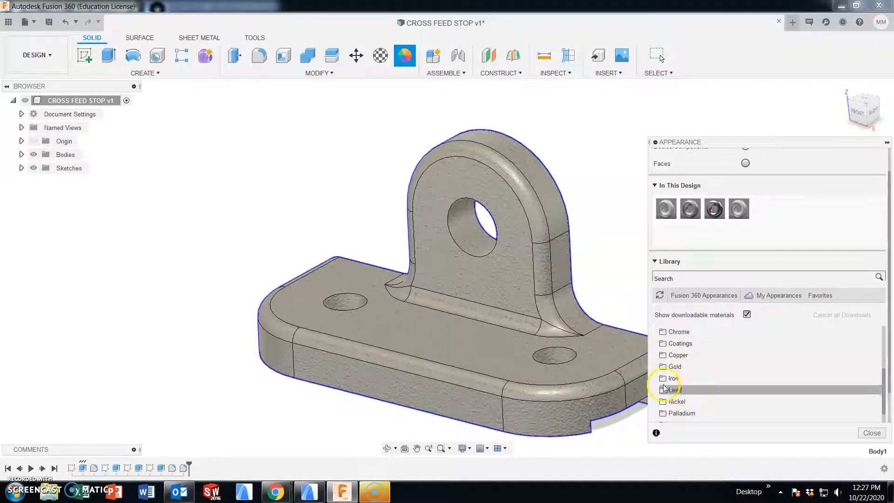
pyautogui.scroll(6, 663, 386)
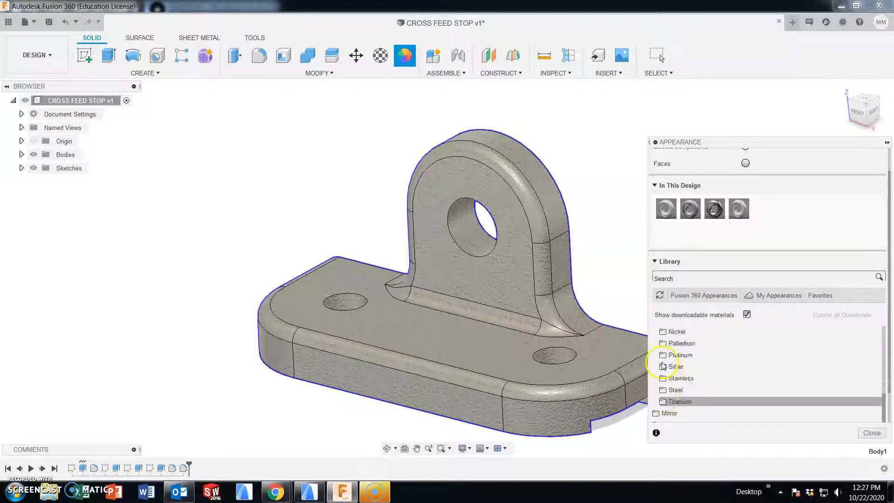
pyautogui.click(663, 345)
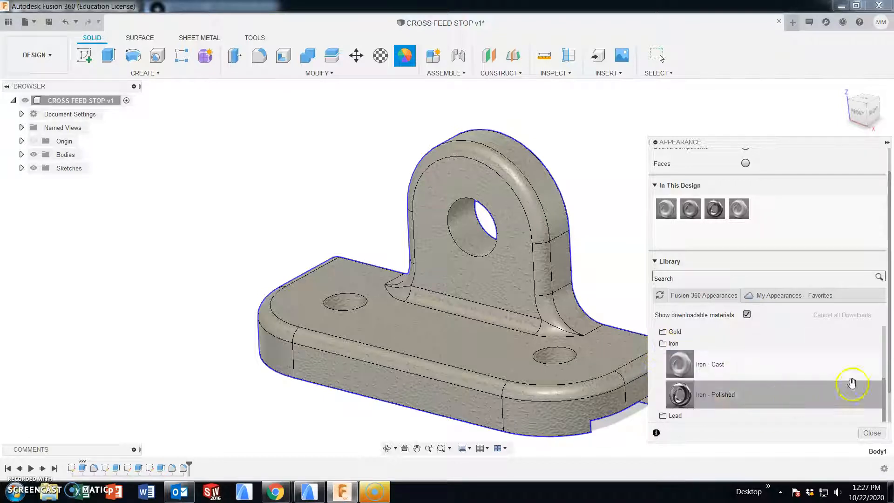
# Apply the Iron - Cast appearance to the part and set appearances to apply to faces.
pyautogui.scroll(3, 884, 360)
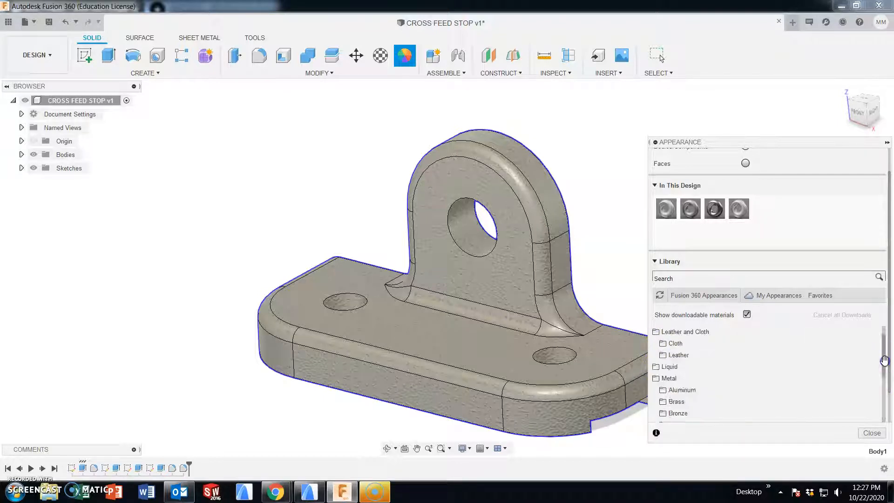
pyautogui.scroll(-3, 739, 389)
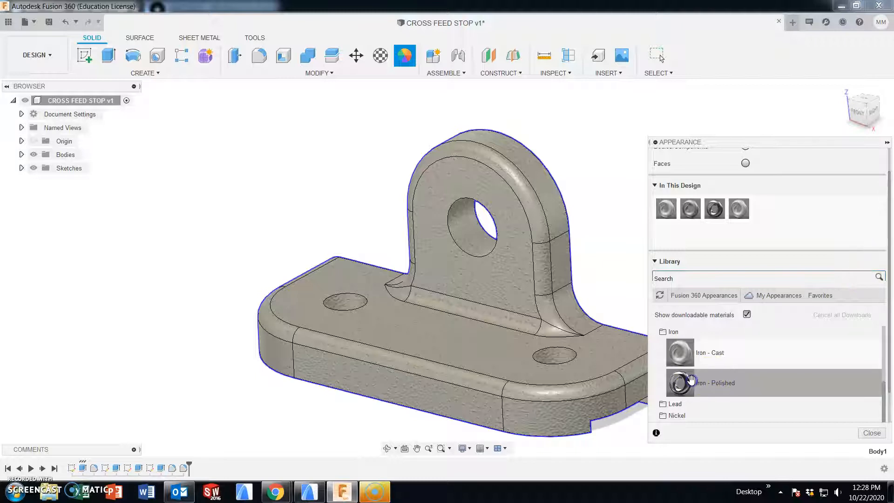
pyautogui.moveTo(680, 353); pyautogui.dragTo(530, 390)
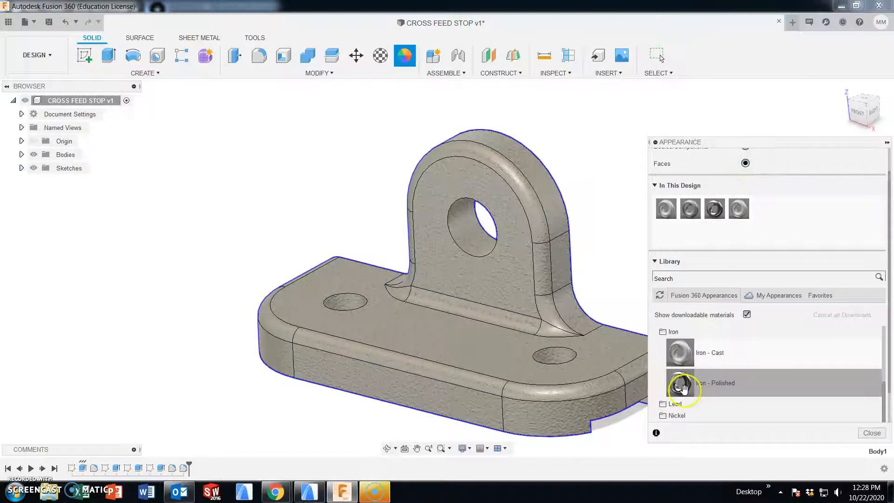
# Apply the Iron - Polished appearance to the inner faces of the upright's large hole and the two base holes.
pyautogui.moveTo(683, 385); pyautogui.dragTo(468, 230)
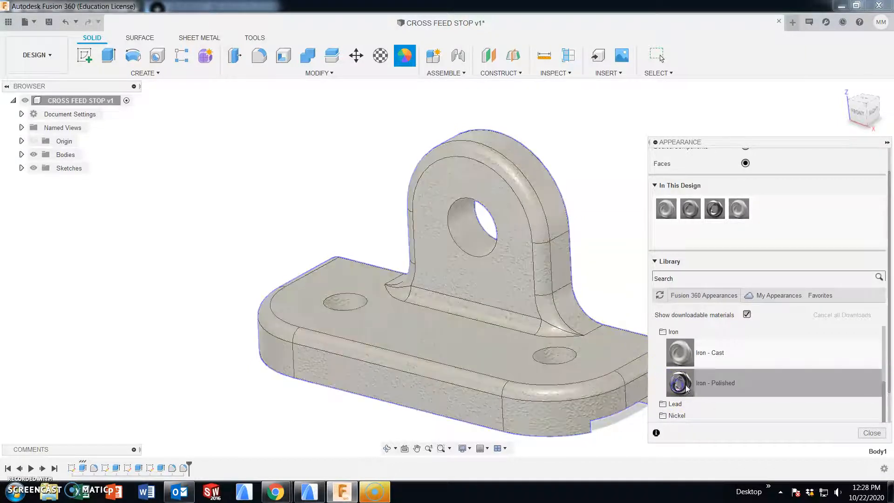
pyautogui.press('Escape')
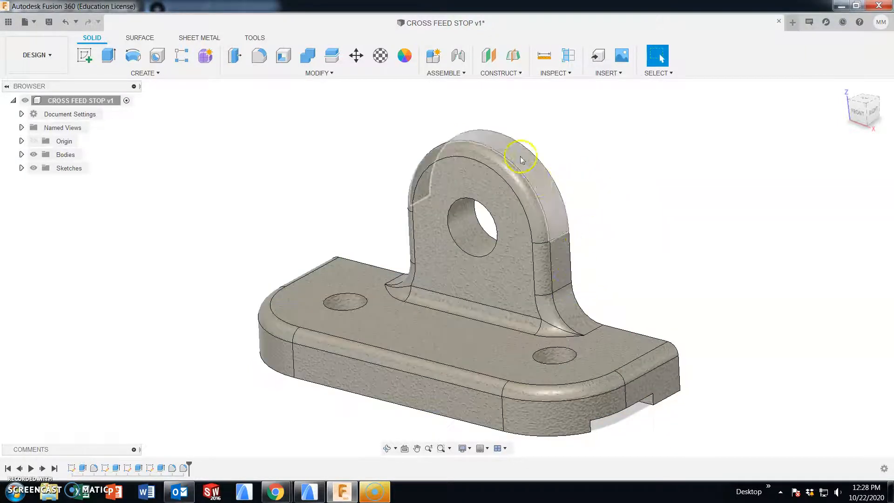
pyautogui.press('a')
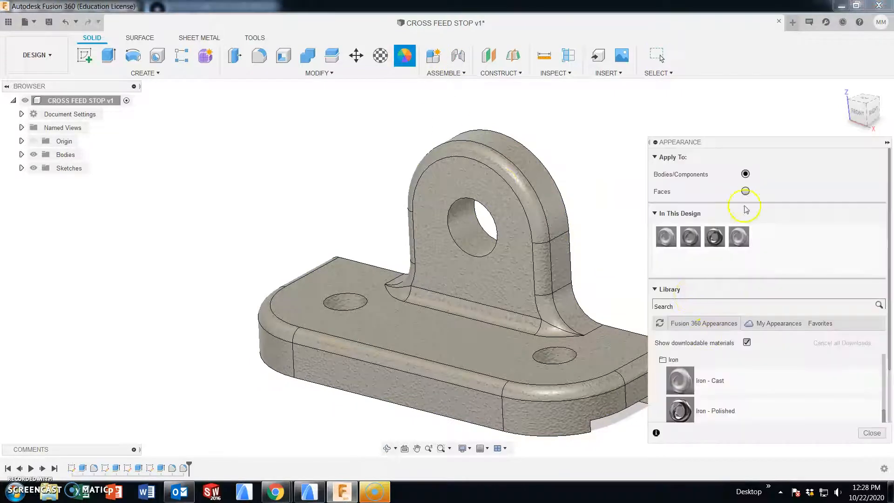
pyautogui.click(746, 190)
pyautogui.moveTo(679, 411); pyautogui.dragTo(476, 233)
pyautogui.moveTo(679, 411); pyautogui.dragTo(564, 355)
pyautogui.moveTo(680, 411); pyautogui.dragTo(347, 303)
pyautogui.scroll(4, 501, 286)
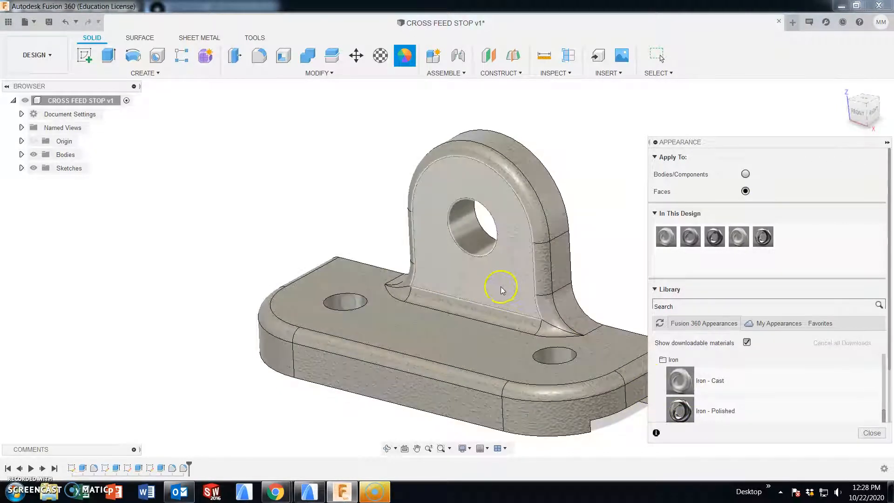
pyautogui.press('Escape')
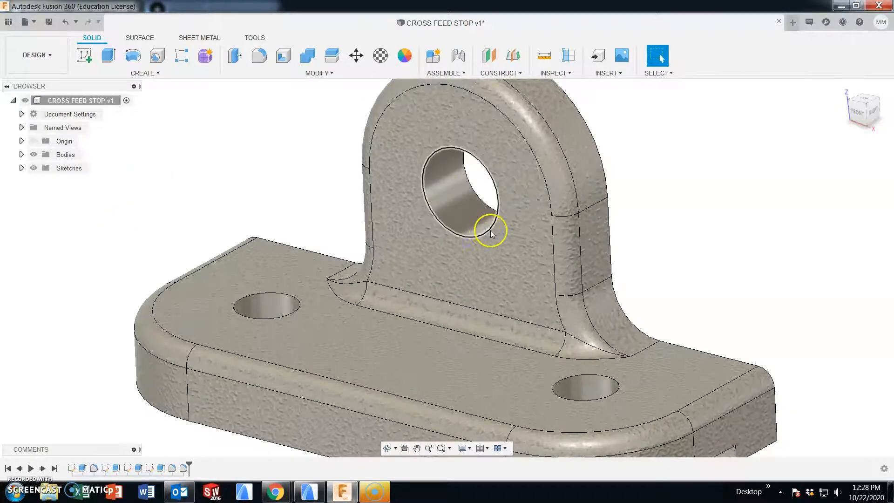
# Apply the Iron - Polished appearance to the part's back face and to the underside faces of the base, including the channel.
pyautogui.scroll(-5, 463, 207)
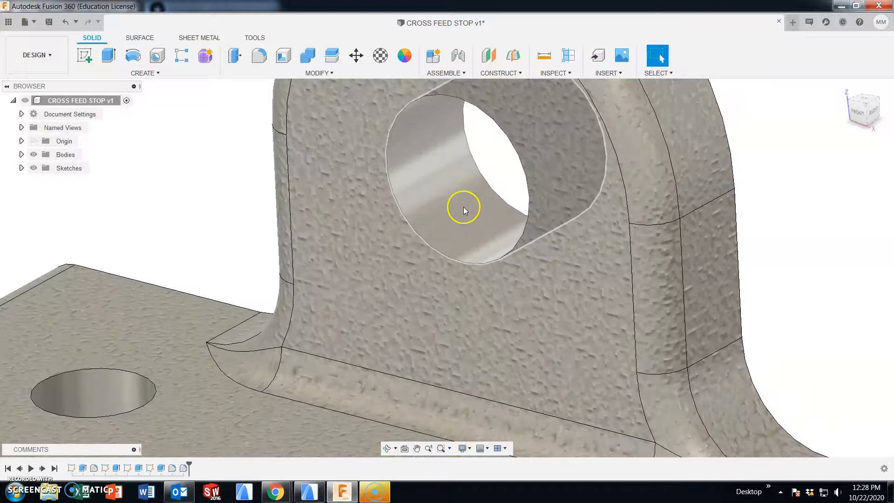
pyautogui.moveTo(741, 410)
pyautogui.keyDown('shift'); pyautogui.mouseDown(button='middle')
pyautogui.moveTo(676, 391)
pyautogui.moveTo(642, 345)
pyautogui.moveTo(656, 329)
pyautogui.mouseUp(button='middle'); pyautogui.keyUp('shift')
pyautogui.scroll(3, 464, 259)
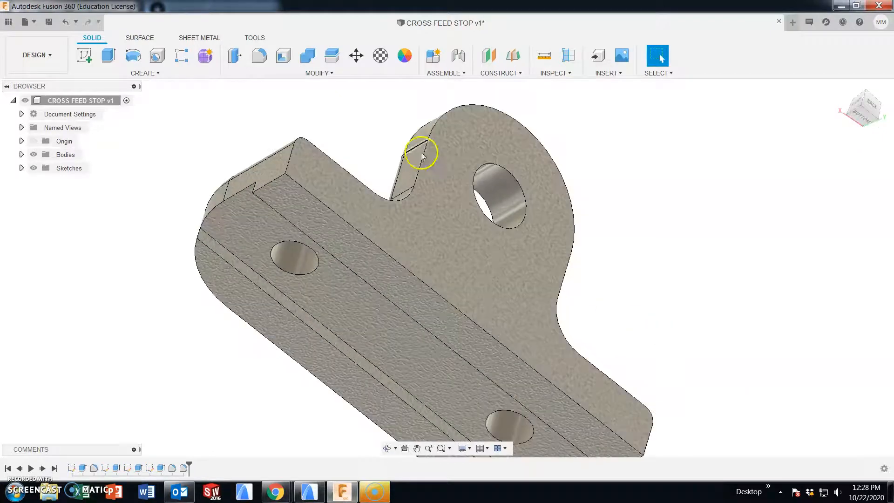
pyautogui.click(410, 56)
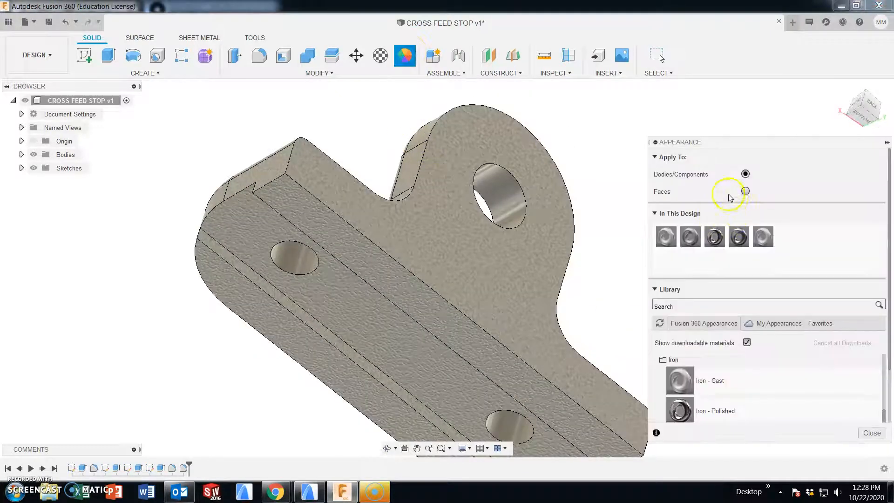
pyautogui.click(469, 273)
pyautogui.click(403, 291)
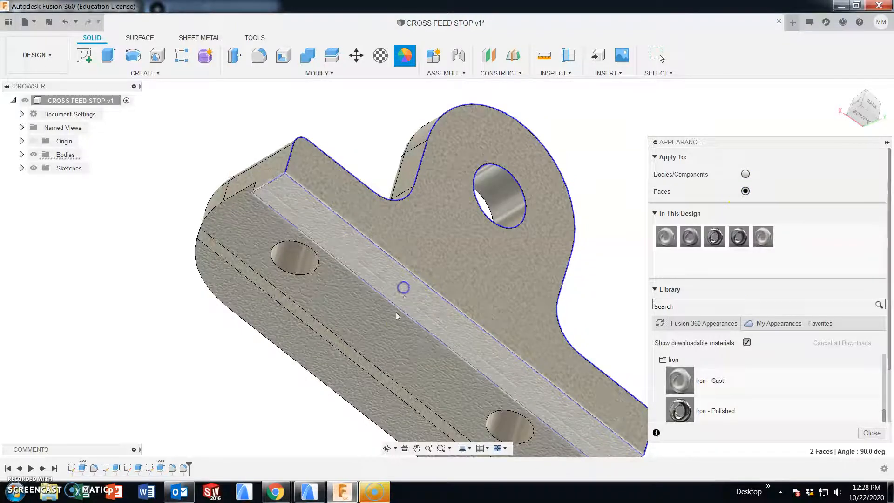
pyautogui.click(372, 328)
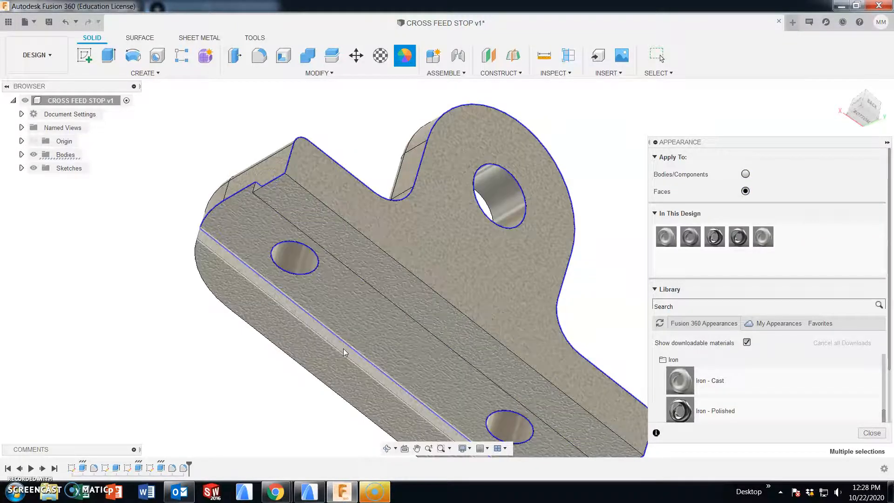
pyautogui.click(343, 348)
pyautogui.click(338, 370)
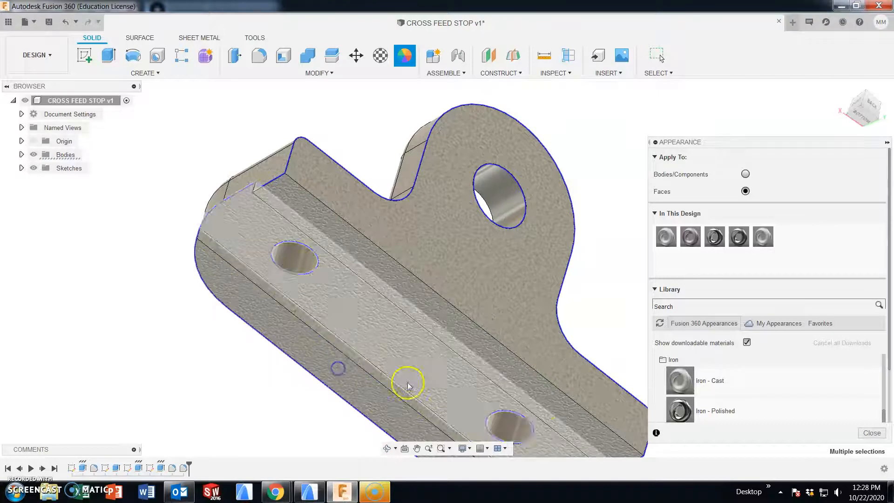
pyautogui.moveTo(678, 411); pyautogui.dragTo(518, 314)
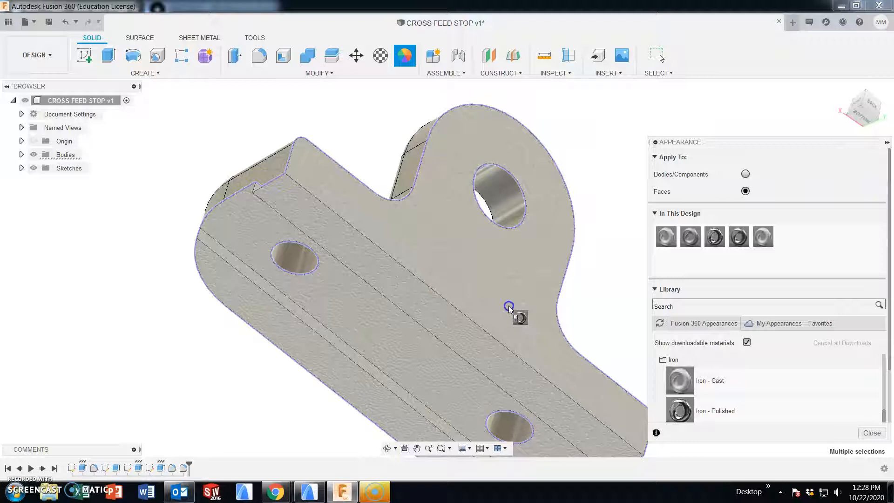
pyautogui.moveTo(508, 307); pyautogui.dragTo(509, 308)
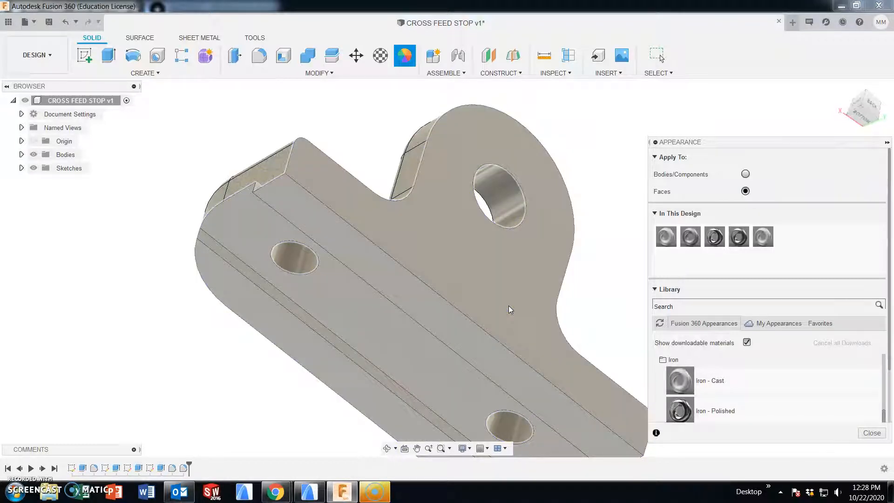
# Apply the Iron - Polished appearance to the remaining narrow side face of the channel under the base.
pyautogui.click(356, 205)
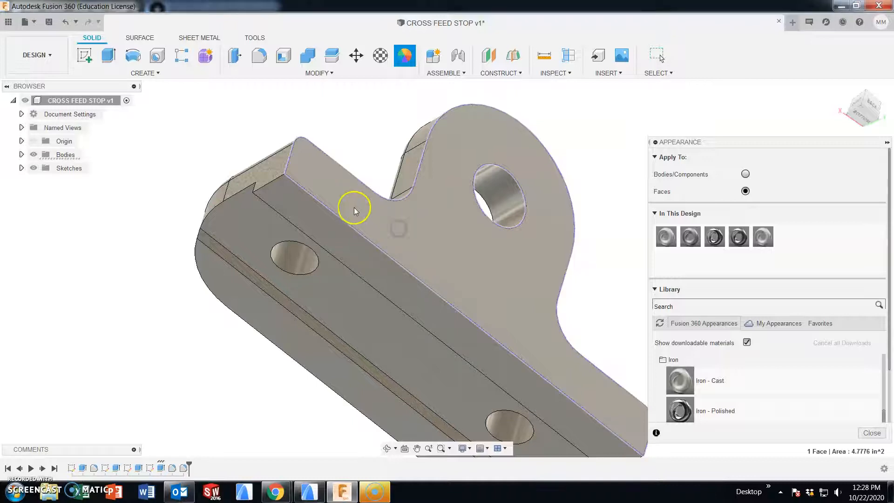
pyautogui.keyDown('shift'); pyautogui.moveTo(200, 291); pyautogui.dragTo(254, 303, button='middle'); pyautogui.keyUp('shift')
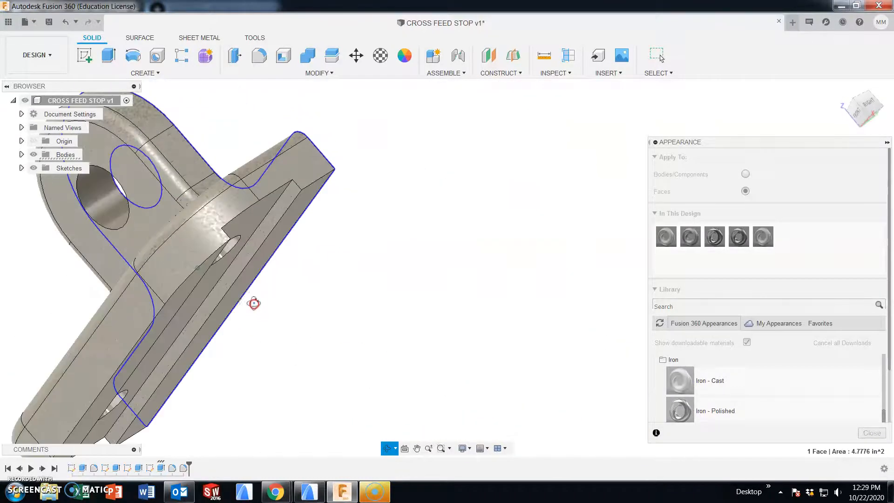
pyautogui.scroll(3, 283, 208)
pyautogui.scroll(2, 283, 209)
pyautogui.press('Escape')
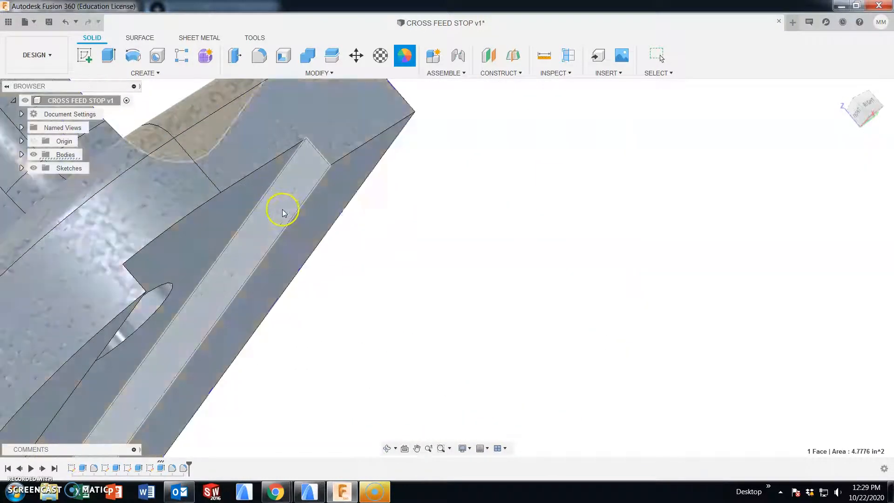
pyautogui.click(284, 194)
pyautogui.click(404, 57)
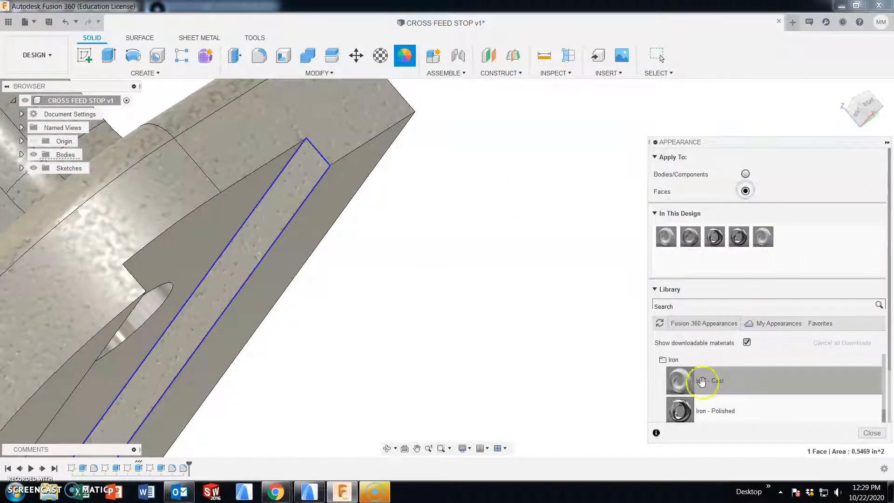
pyautogui.moveTo(684, 410); pyautogui.dragTo(293, 190)
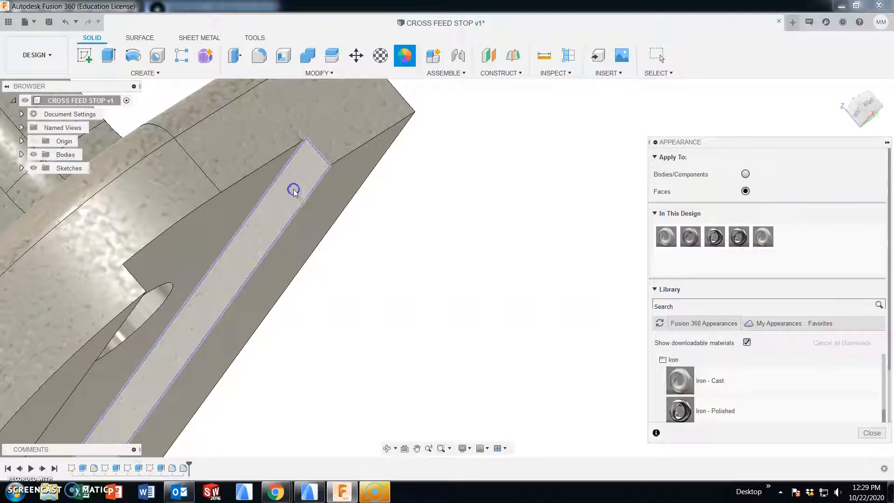
pyautogui.click(399, 269)
pyautogui.scroll(-2, 450, 286)
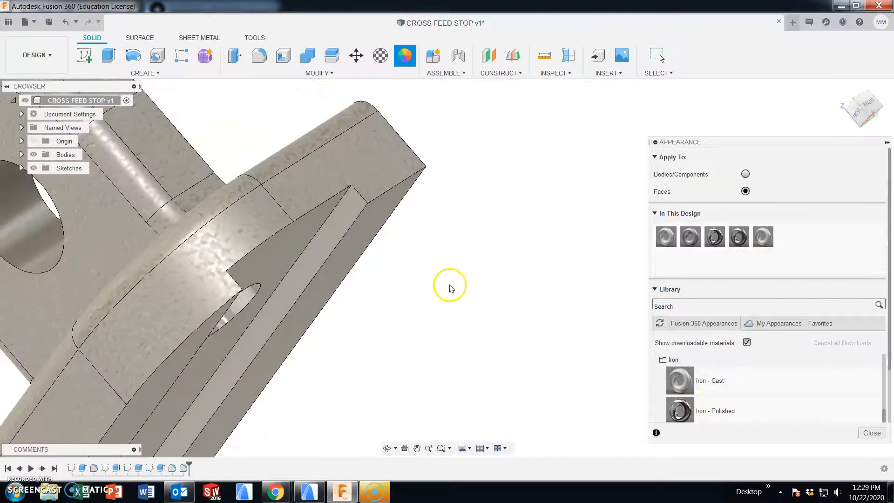
# Apply the Iron - Polished appearance to the inner face of the base hole nearest the channel's open end and accept the appearance changes.
pyautogui.scroll(-4, 448, 298)
pyautogui.keyDown('shift'); pyautogui.moveTo(447, 296); pyautogui.dragTo(449, 342, button='middle'); pyautogui.keyUp('shift')
pyautogui.middleClick(450, 342)
pyautogui.middleClick(450, 342)
pyautogui.click(511, 357)
pyautogui.moveTo(680, 409); pyautogui.dragTo(508, 359)
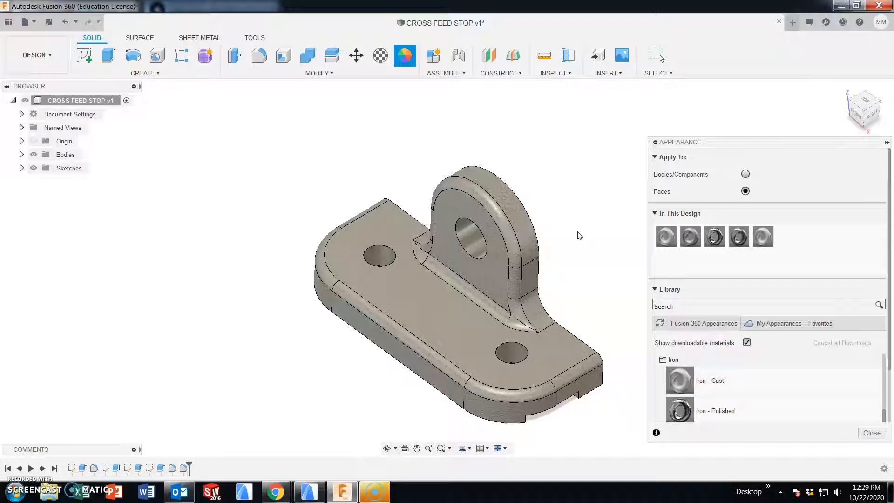
pyautogui.keyDown('shift'); pyautogui.moveTo(572, 294); pyautogui.dragTo(603, 305, button='middle'); pyautogui.keyUp('shift')
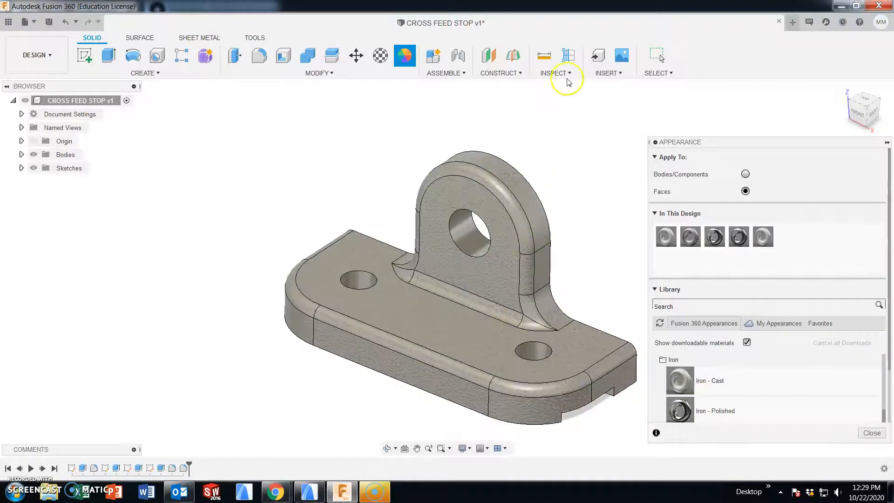
pyautogui.rightClick(475, 197)
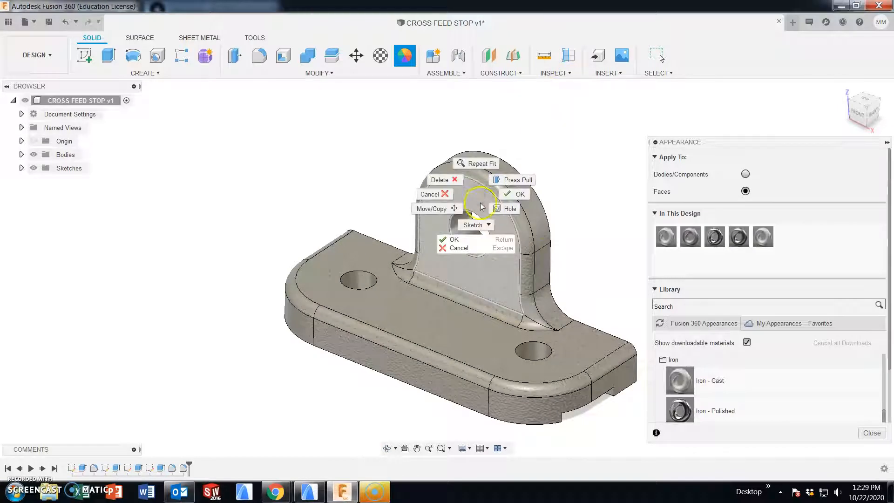
pyautogui.click(520, 194)
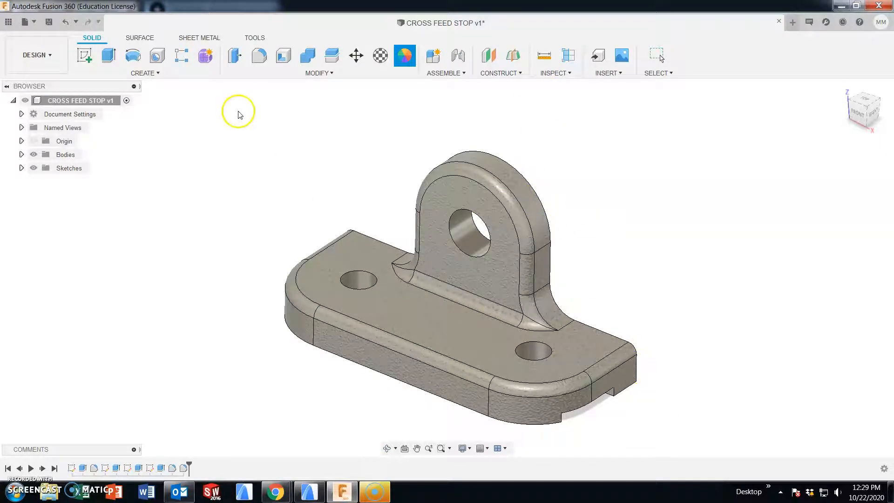
# Check the physical material and appearance in the properties of the base's top face, then close them.
pyautogui.rightClick(370, 253)
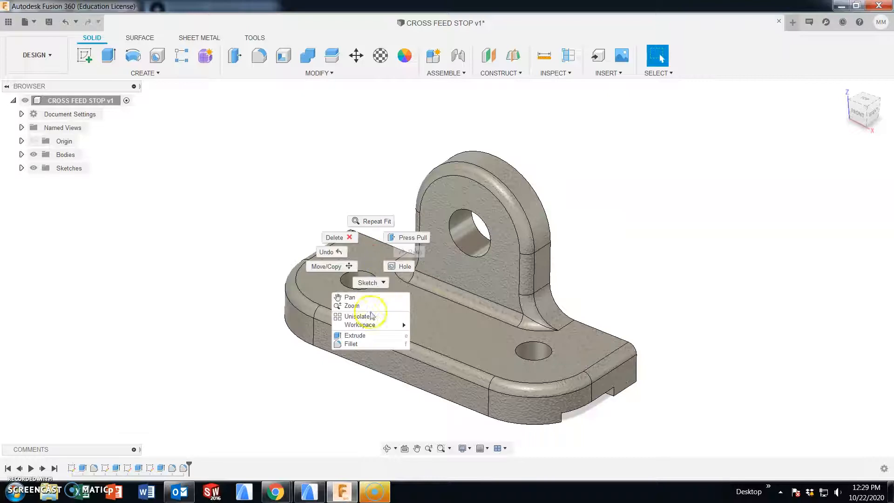
pyautogui.click(359, 250)
pyautogui.click(359, 250)
pyautogui.rightClick(362, 252)
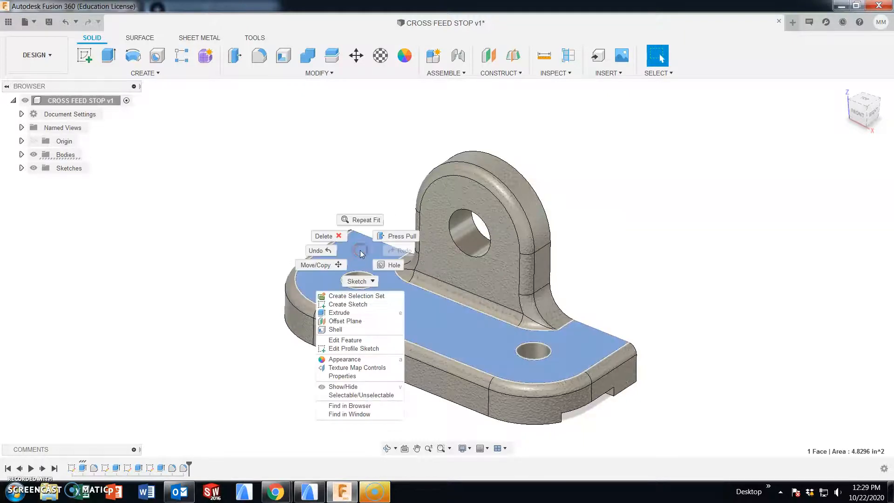
pyautogui.click(343, 375)
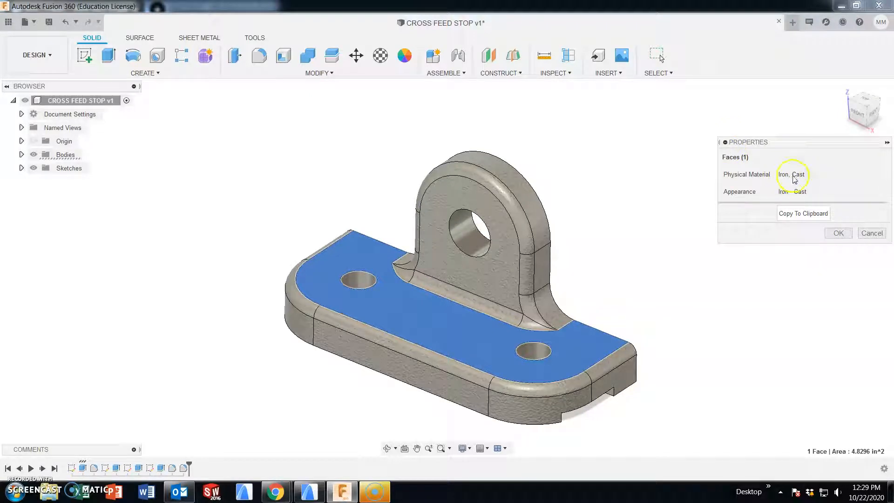
pyautogui.click(872, 233)
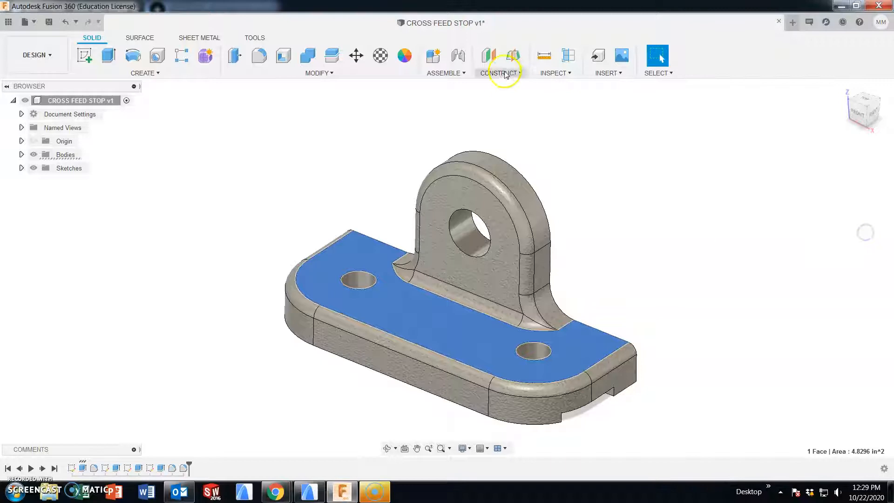
# Measure the area and loop length of the base's top face.
pyautogui.click(568, 73)
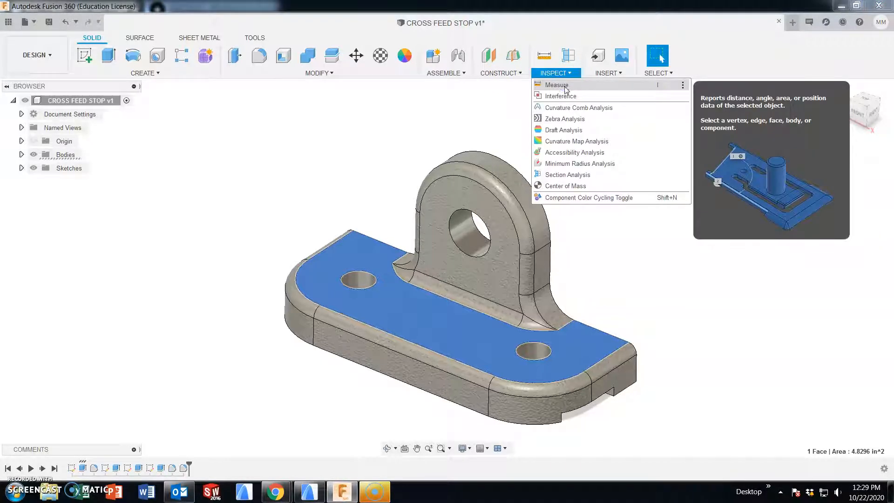
pyautogui.click(566, 87)
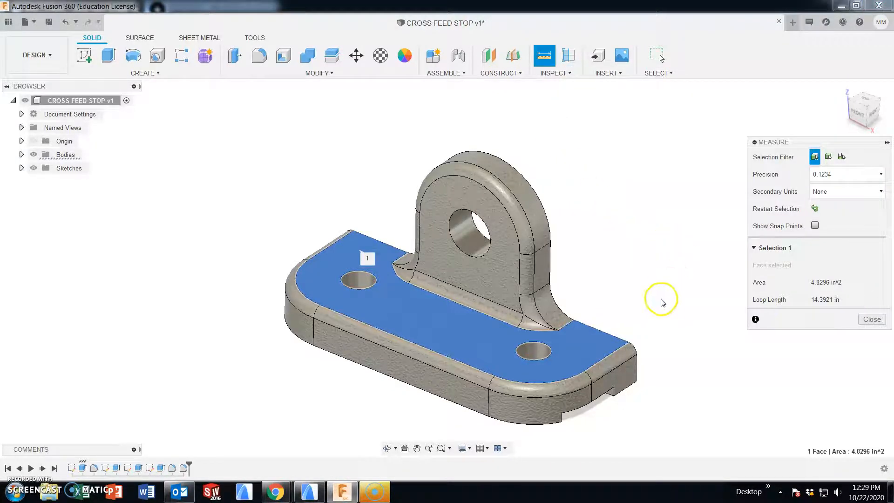
pyautogui.press('Escape')
# Measure the radius and diameter of the base hole nearest the channel's open end.
pyautogui.moveTo(680, 433); pyautogui.dragTo(213, 127)
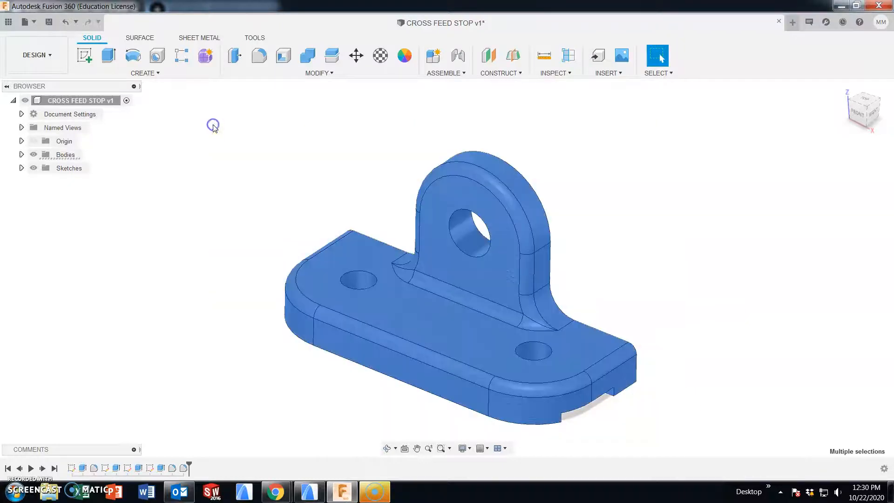
pyautogui.click(559, 74)
pyautogui.click(565, 86)
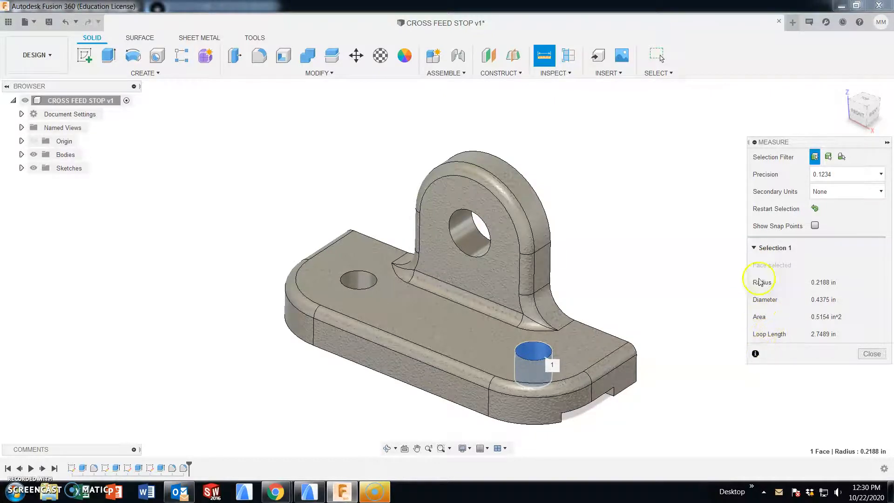
pyautogui.click(753, 249)
pyautogui.click(754, 248)
pyautogui.click(871, 354)
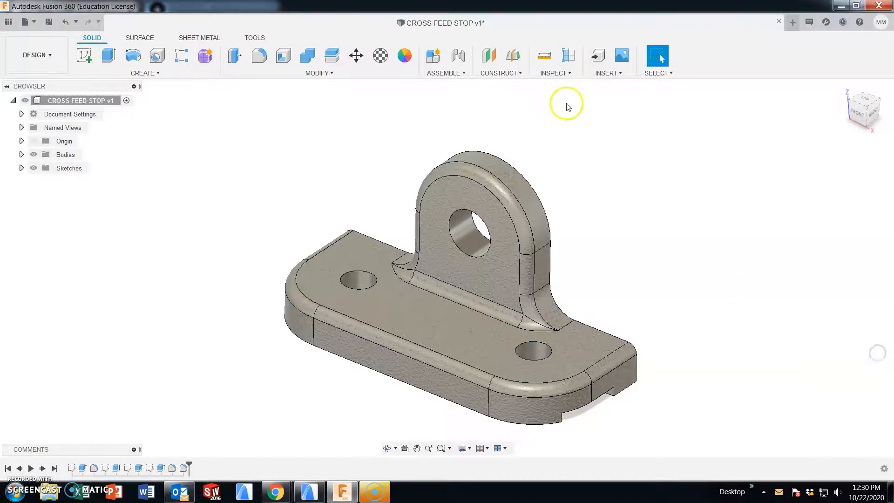
# Select the entire part and review its mass, volume, density and center of mass in the properties.
pyautogui.click(569, 74)
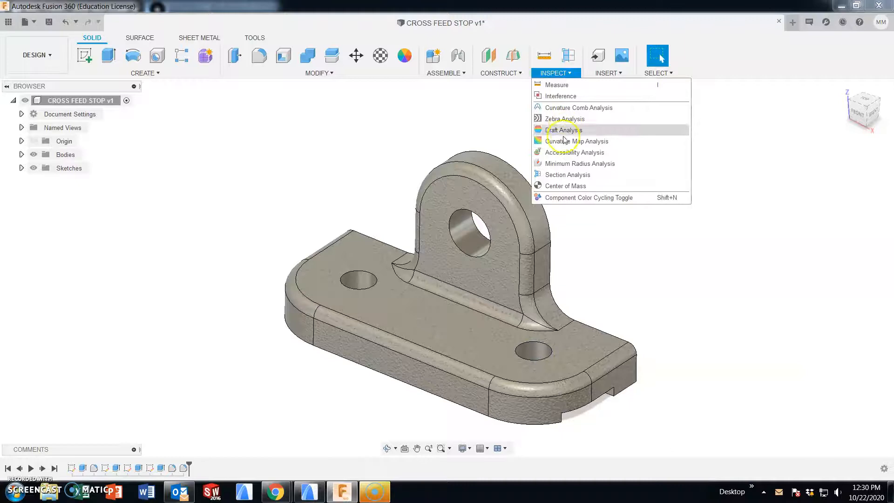
pyautogui.click(670, 432)
pyautogui.moveTo(672, 429); pyautogui.dragTo(281, 148)
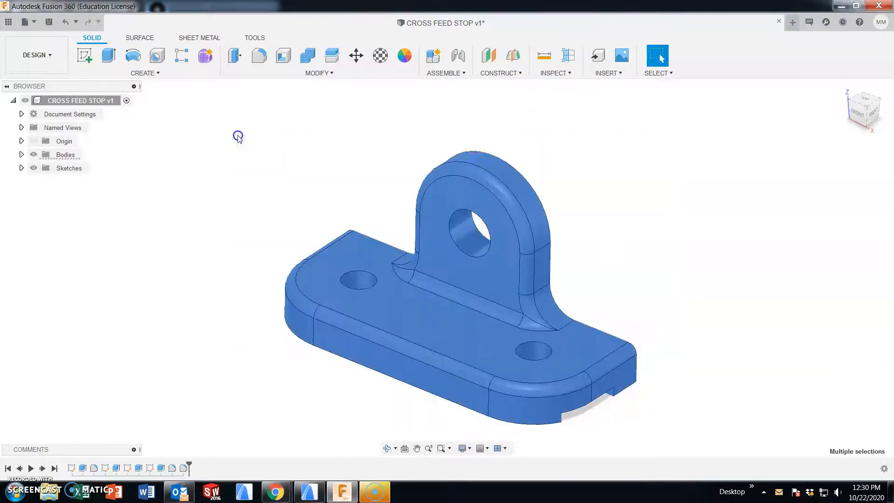
pyautogui.rightClick(557, 134)
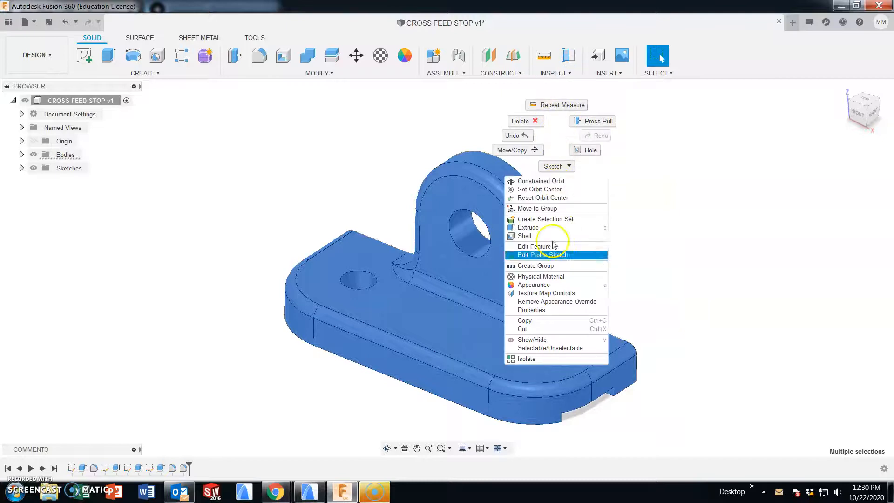
pyautogui.click(541, 310)
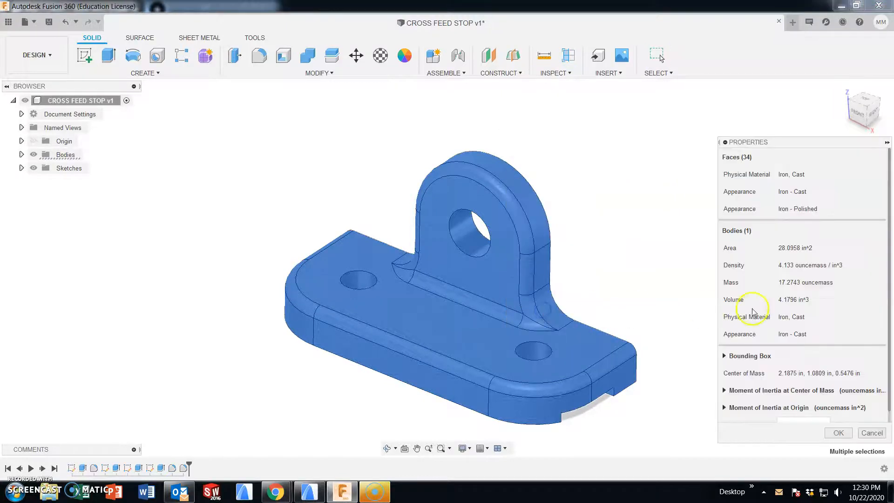
pyautogui.moveTo(889, 221); pyautogui.dragTo(889, 245)
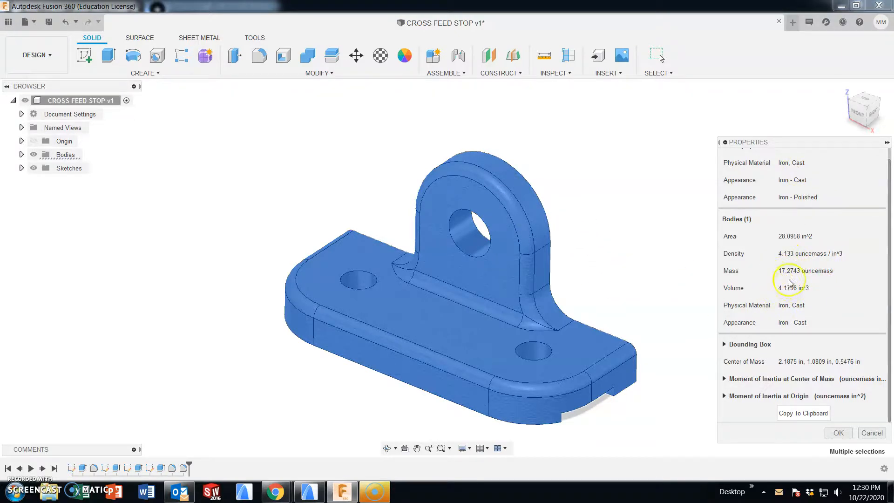
pyautogui.click(840, 433)
pyautogui.click(627, 200)
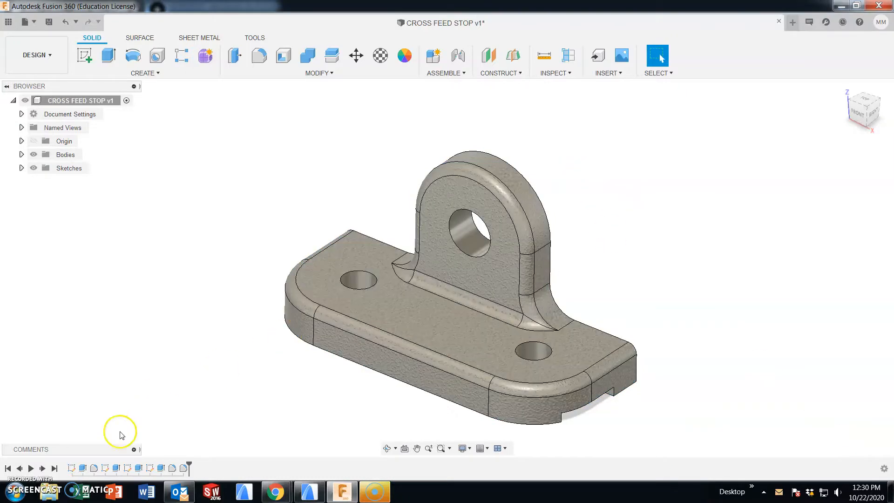